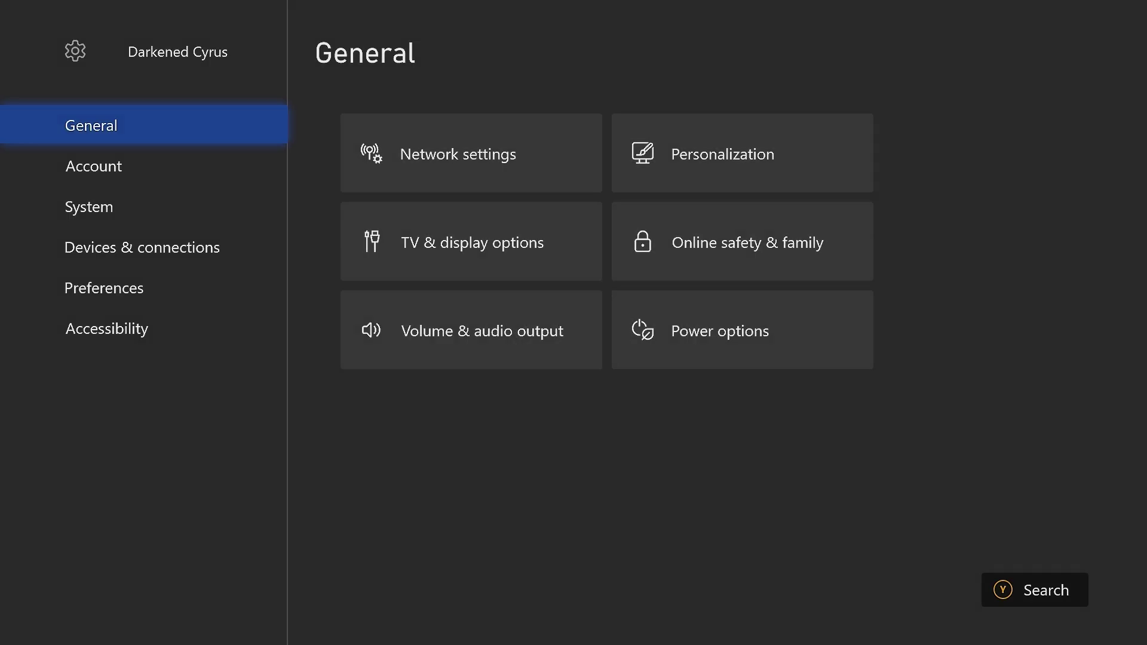
- Navigate into Volume & audio output and its Additional options in Xbox Settings
key(Right)
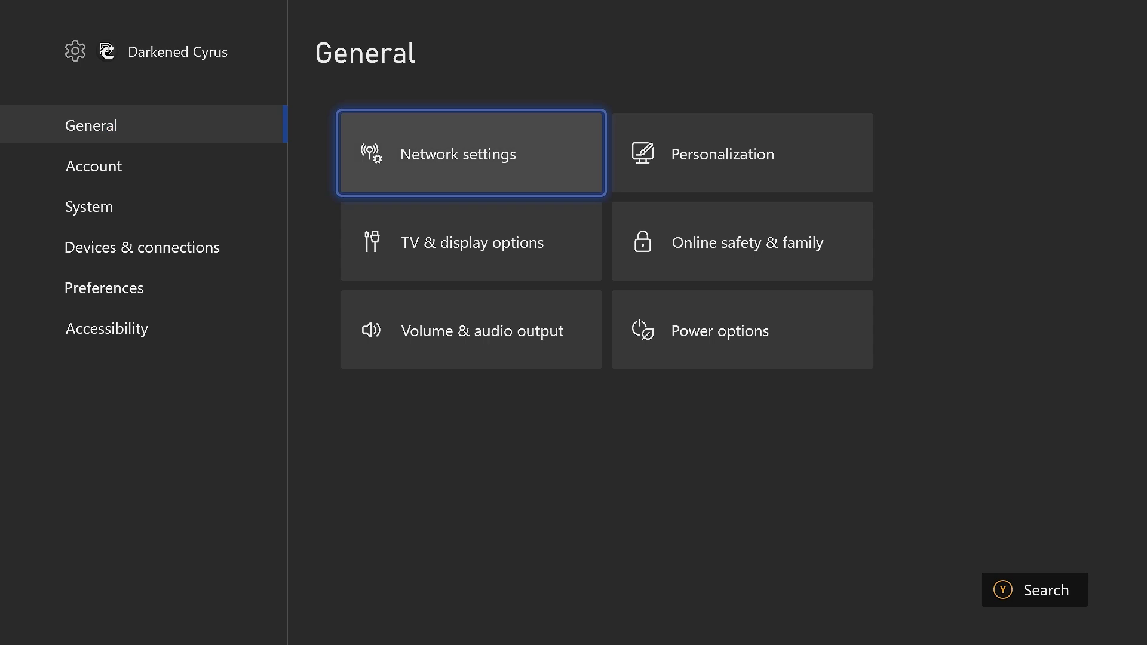
key(Down)
key(Down)
key(Return)
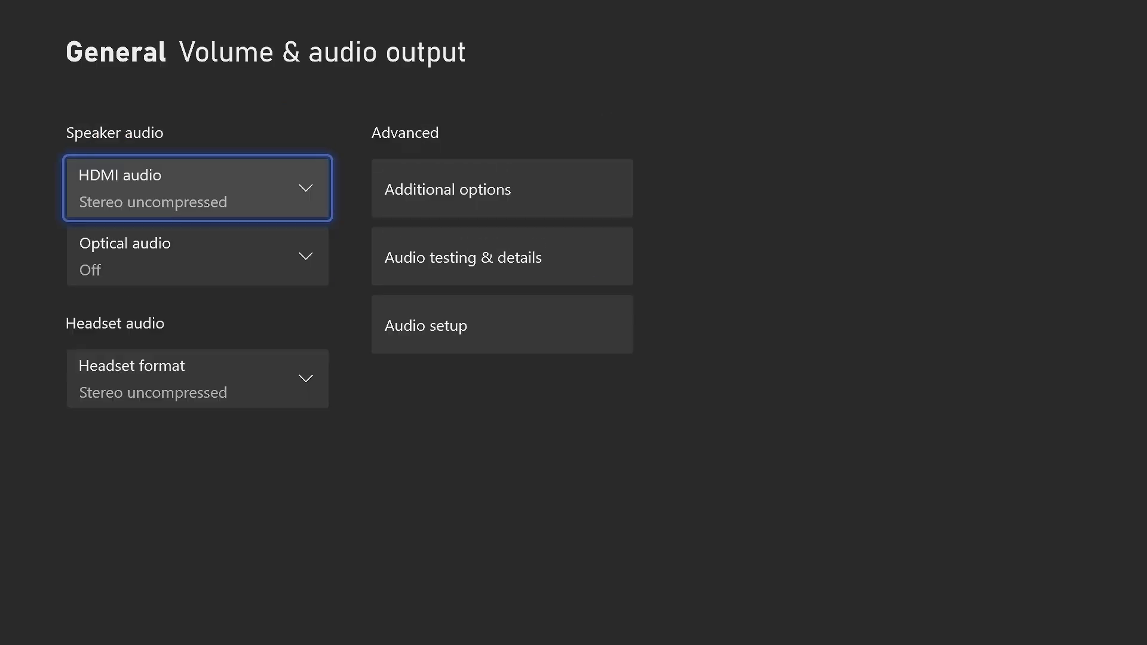
key(Right)
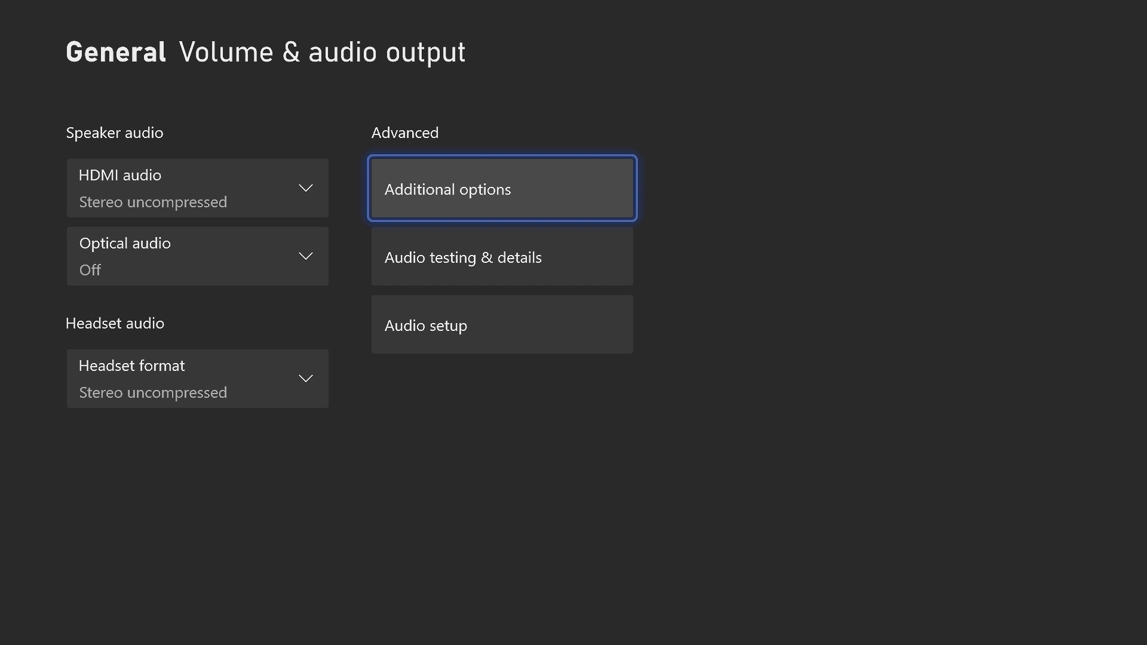
key(Return)
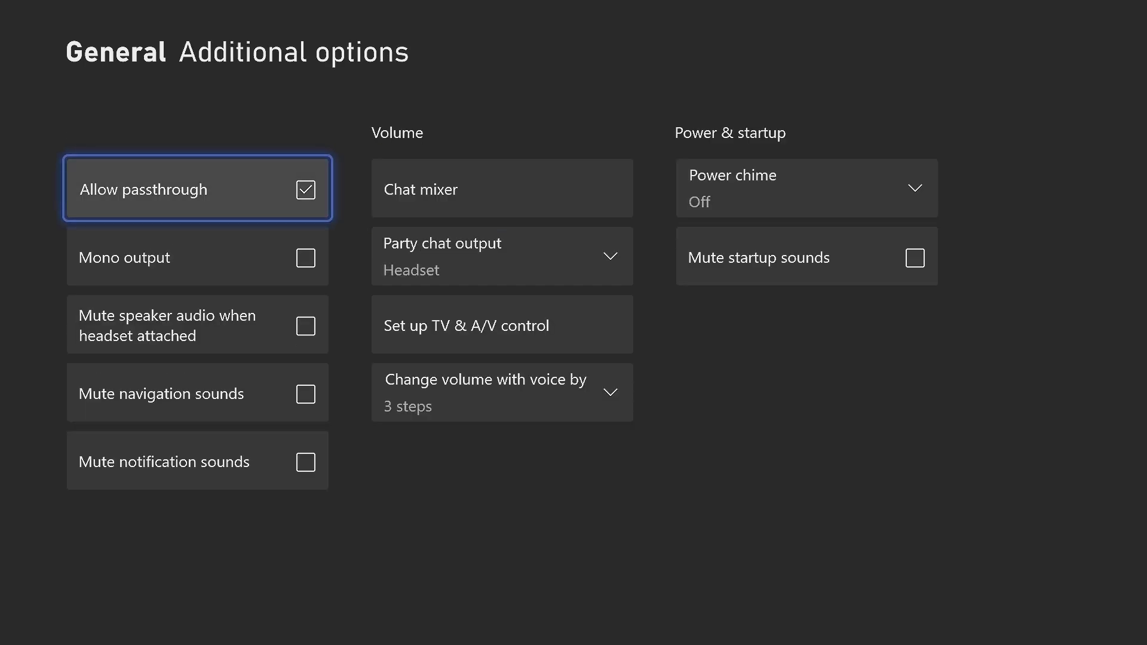
- Set Party chat output to Headset & speakers
key(Right)
key(Down)
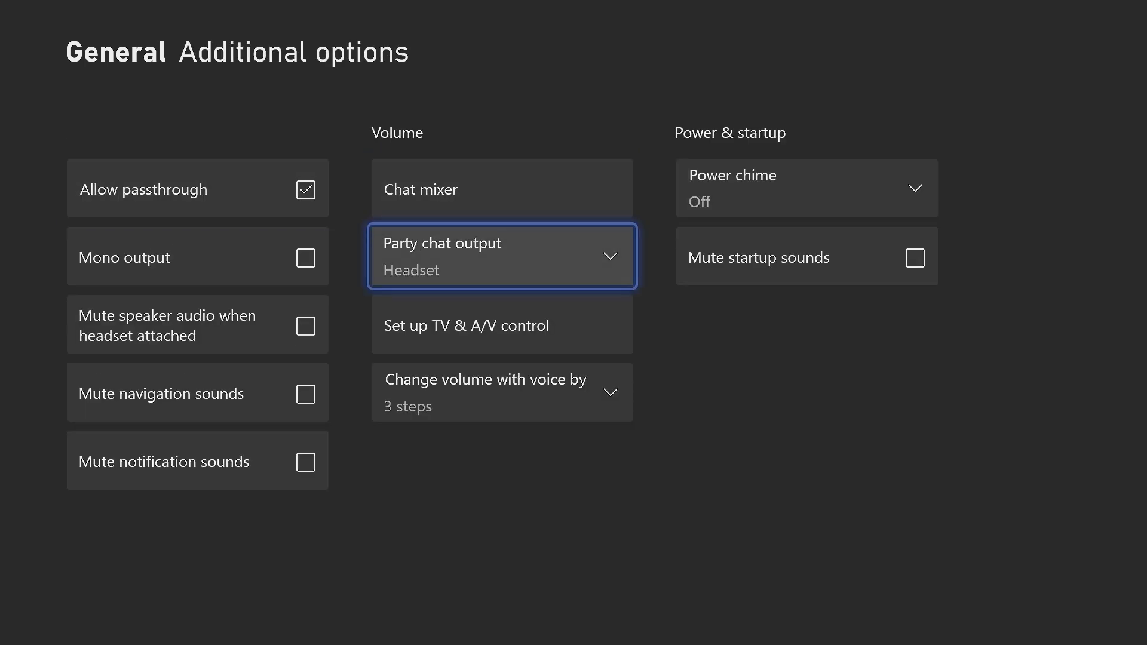
key(Return)
key(Down)
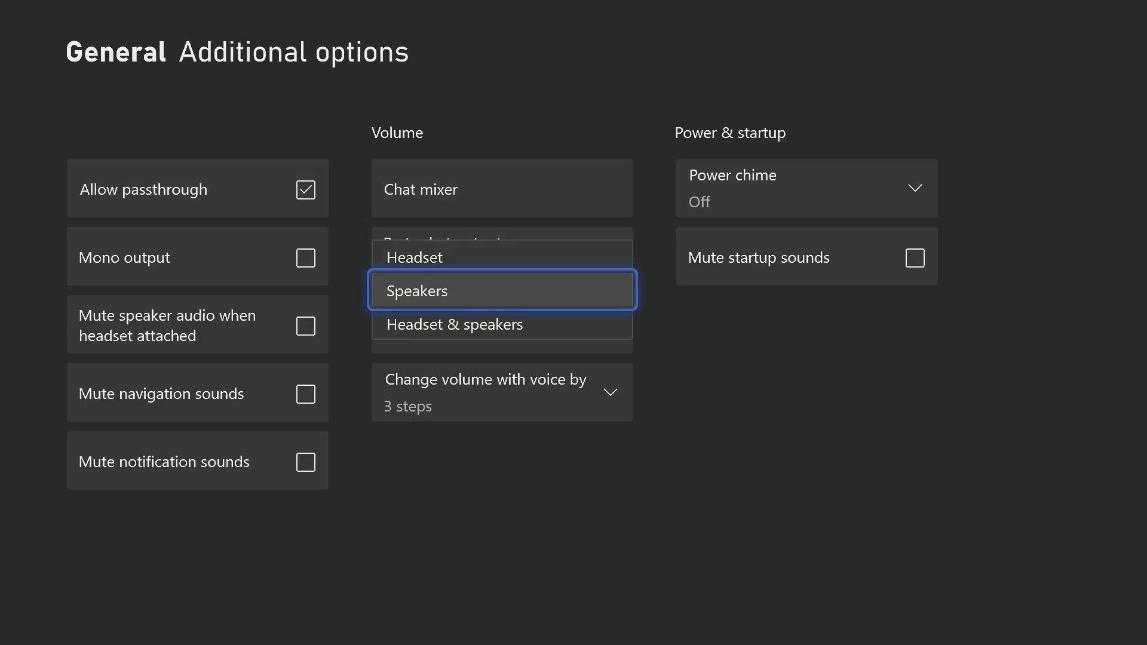
key(Down)
key(Return)
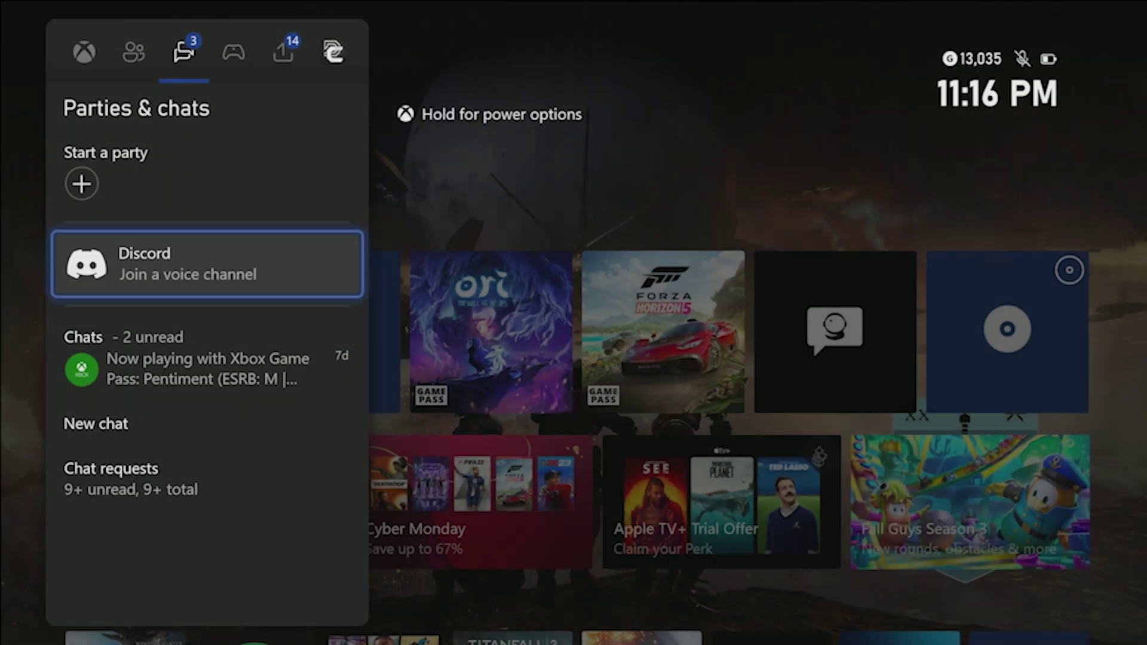
key(Return)
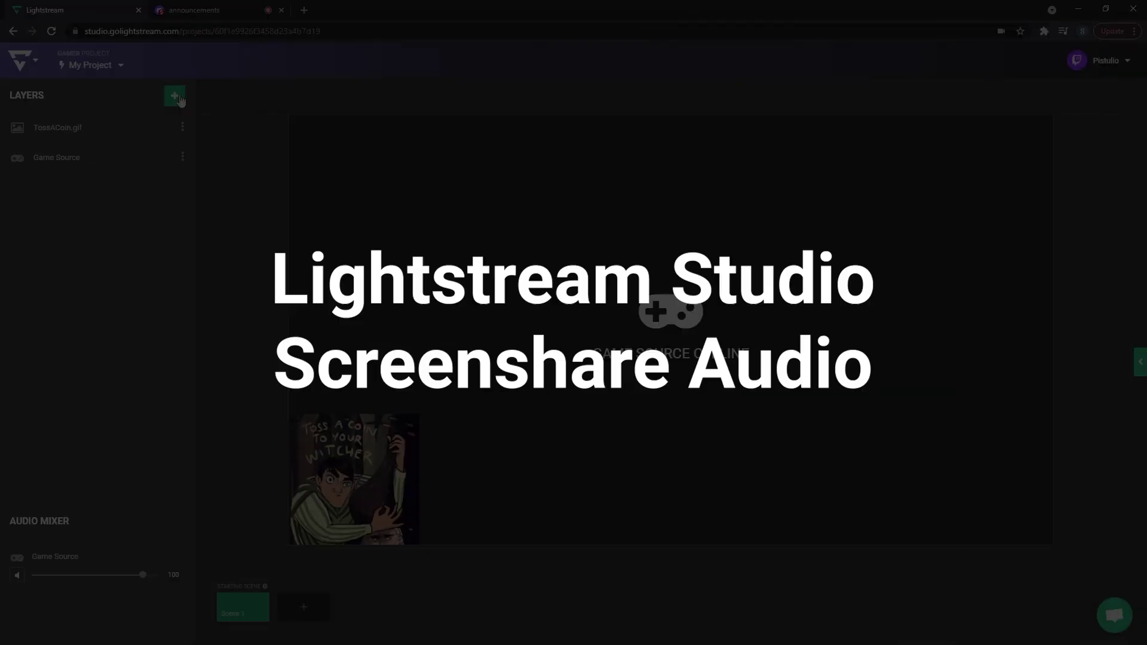
click(181, 100)
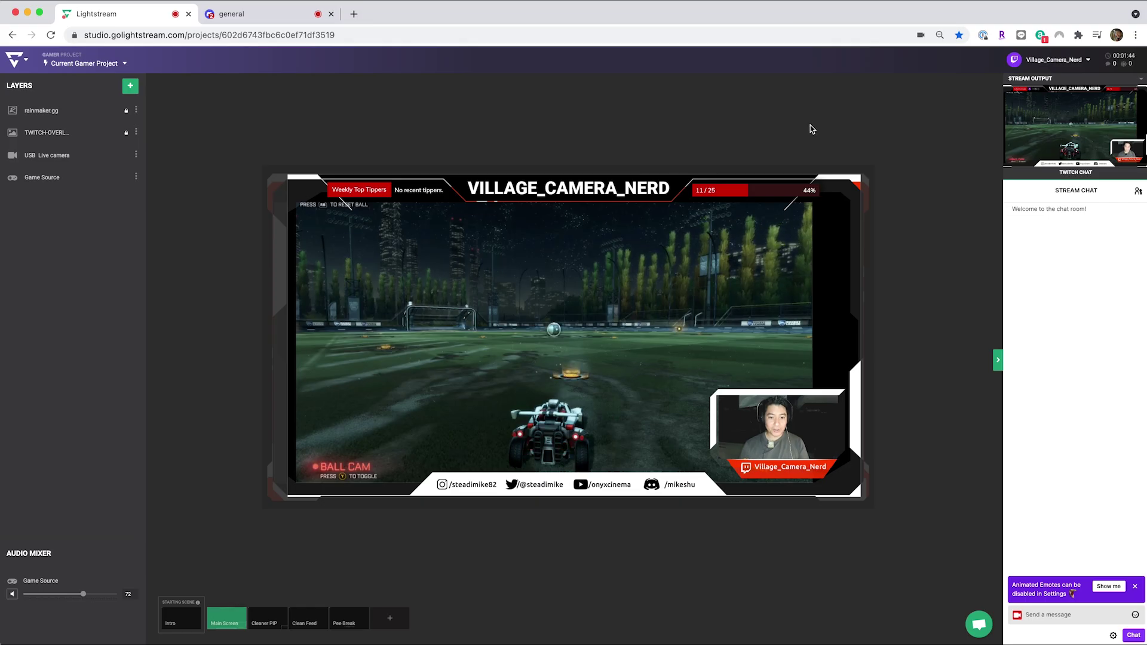
- Join the Games voice channel under The Office in the Discord browser tab
click(275, 21)
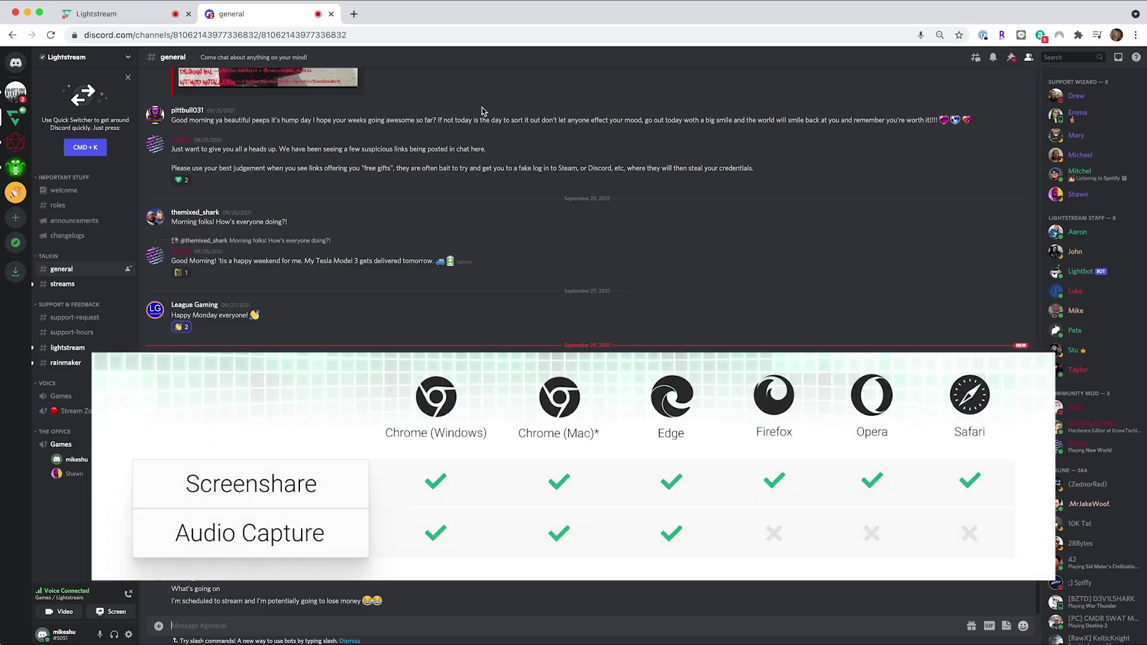
click(61, 445)
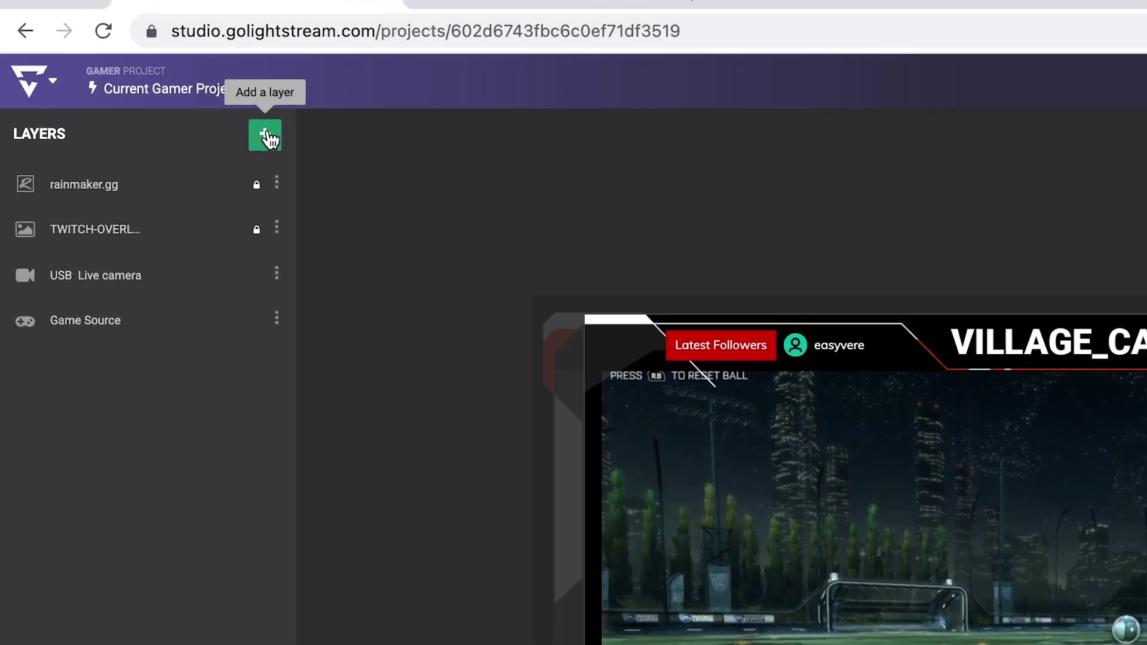
- Add a Screenshare layer capturing the Discord Games Chrome tab with its audio
click(271, 138)
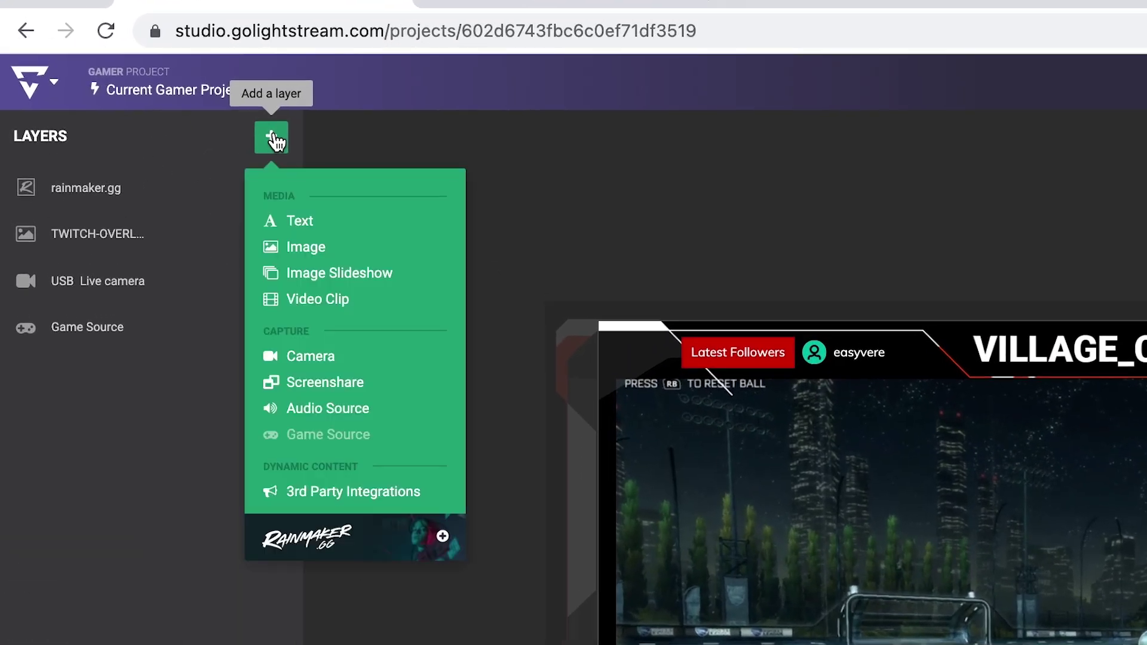
click(336, 388)
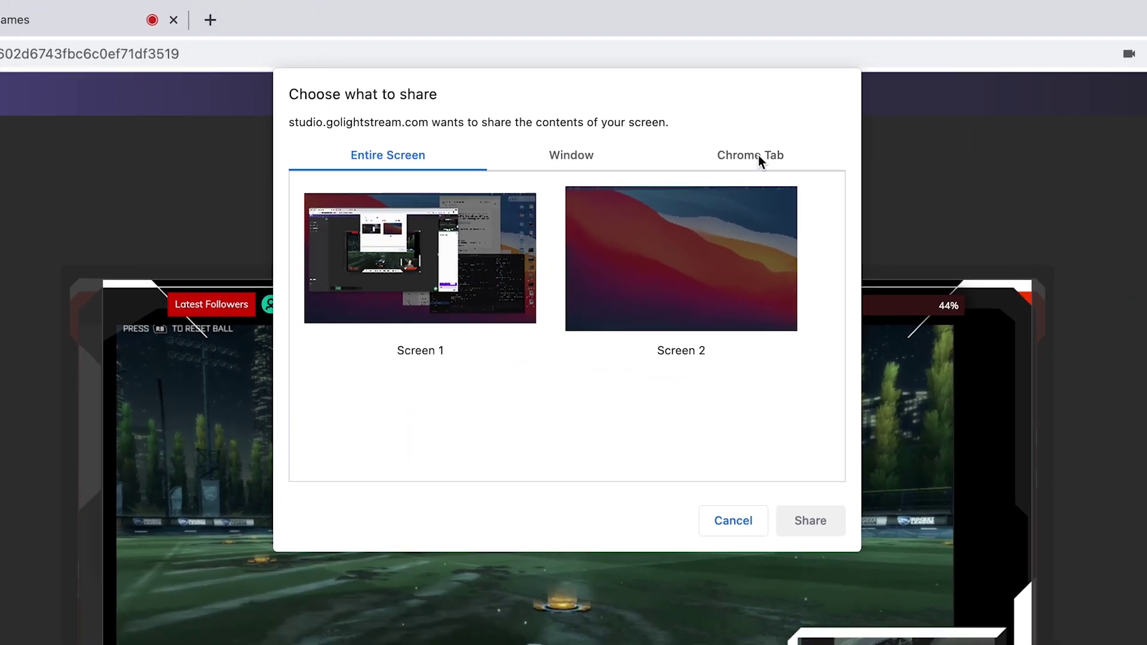
click(758, 157)
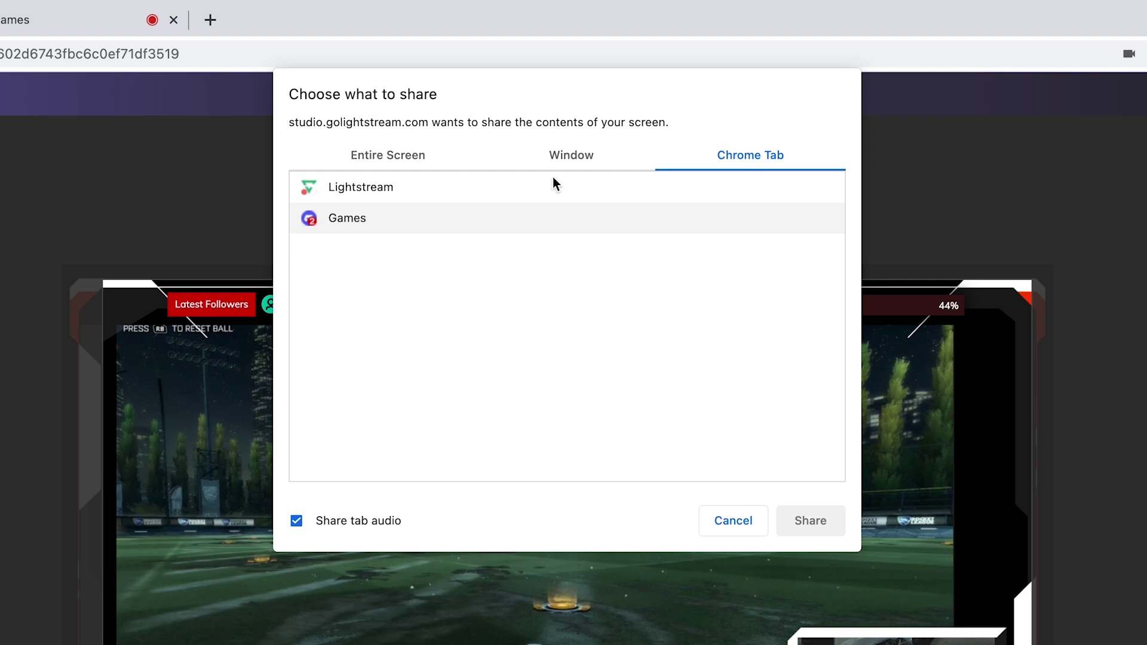
click(395, 223)
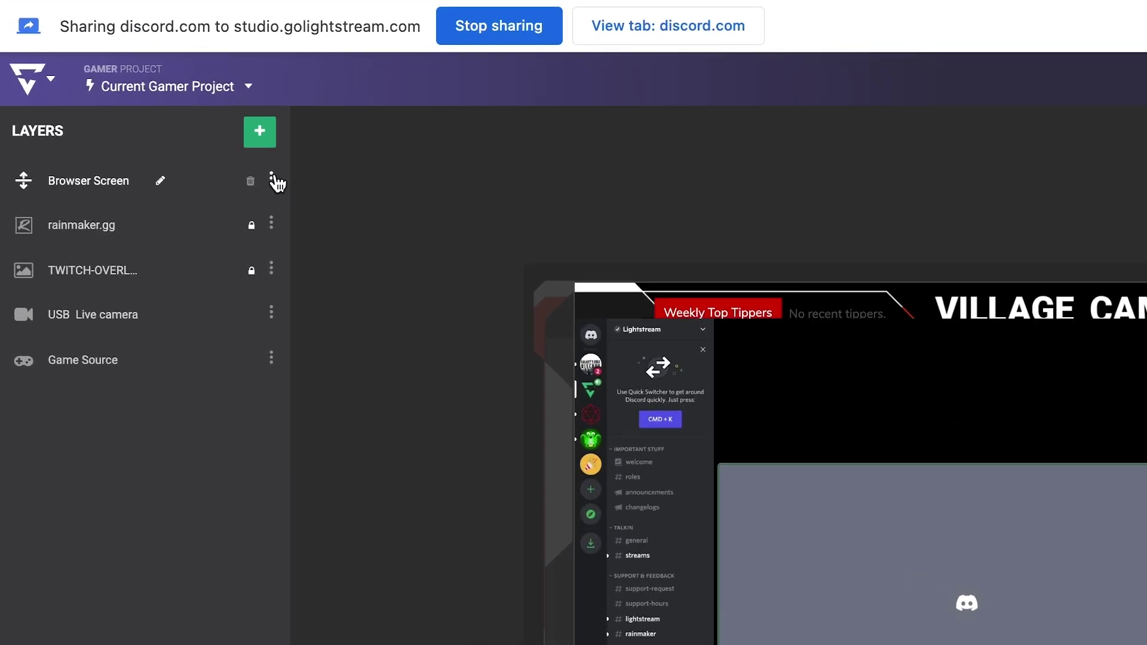
- Hide the Browser Screen layer and lower the Screenshare audio to about 94
click(136, 136)
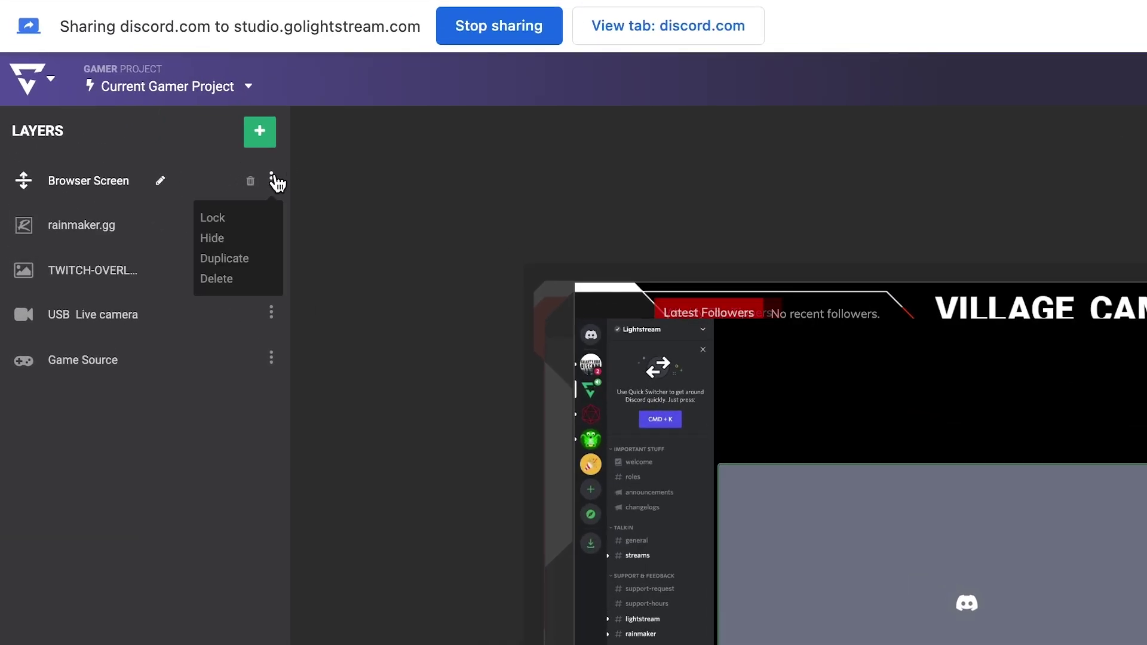
click(231, 240)
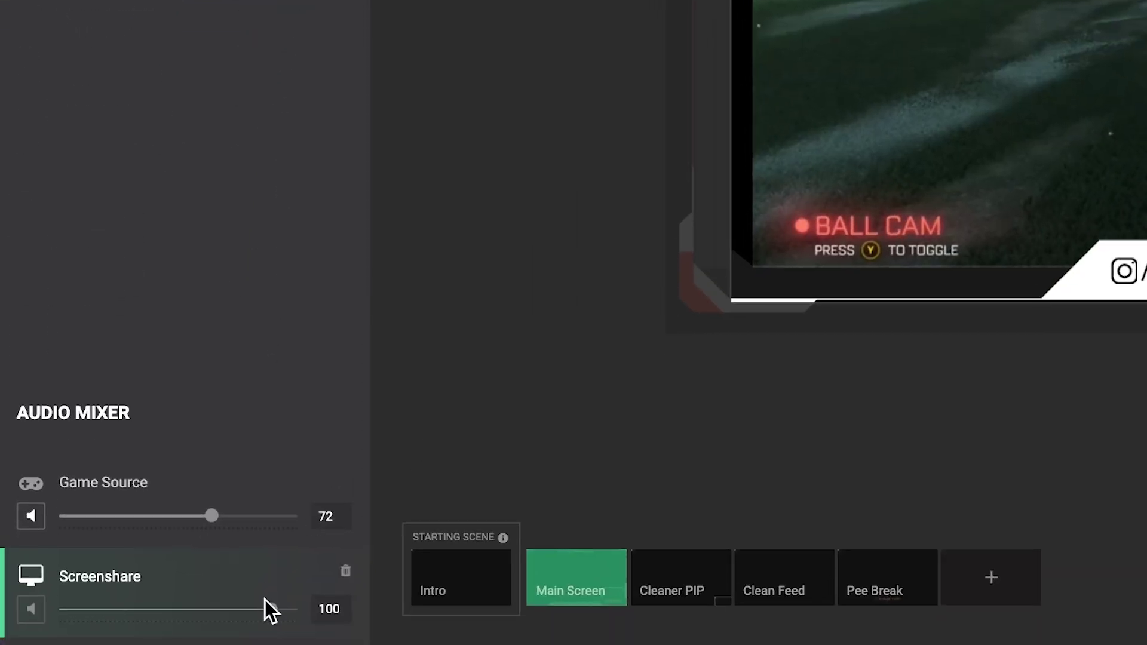
drag(264, 599, 256, 606)
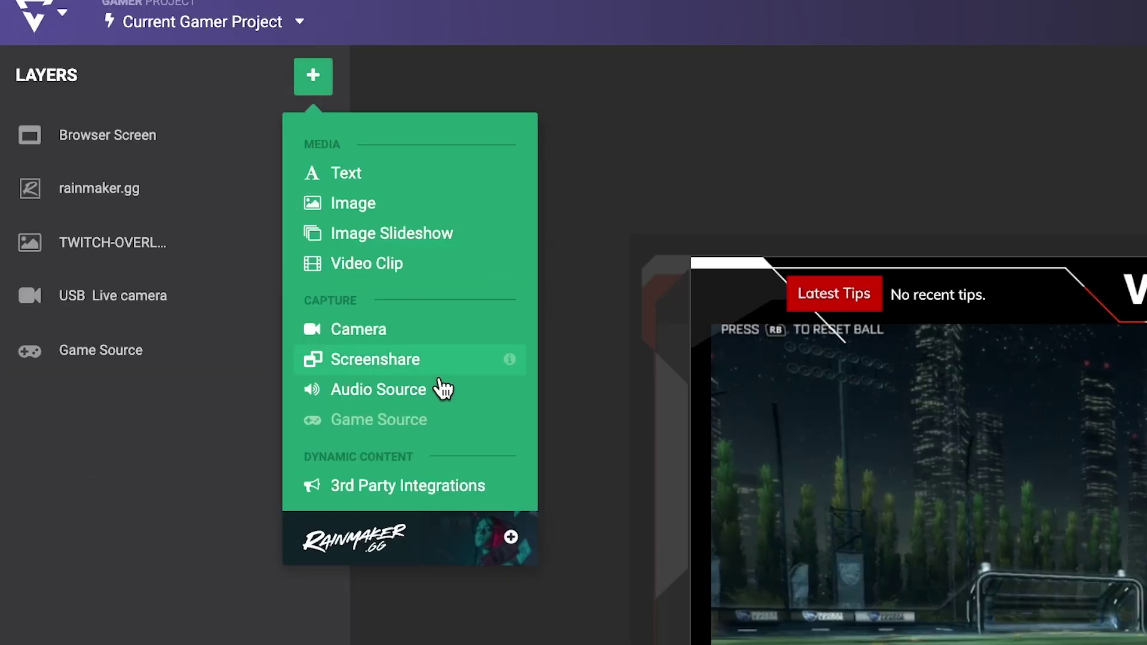
- Add the USB Audio Device as an Audio Source layer in the mixer
click(440, 391)
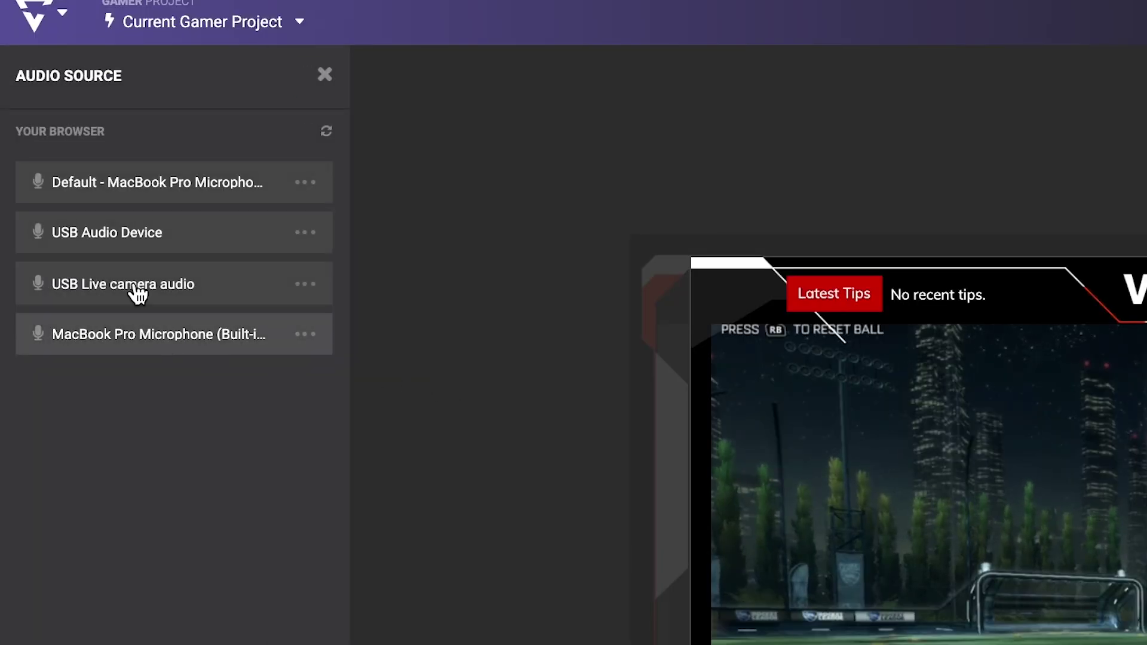
click(159, 232)
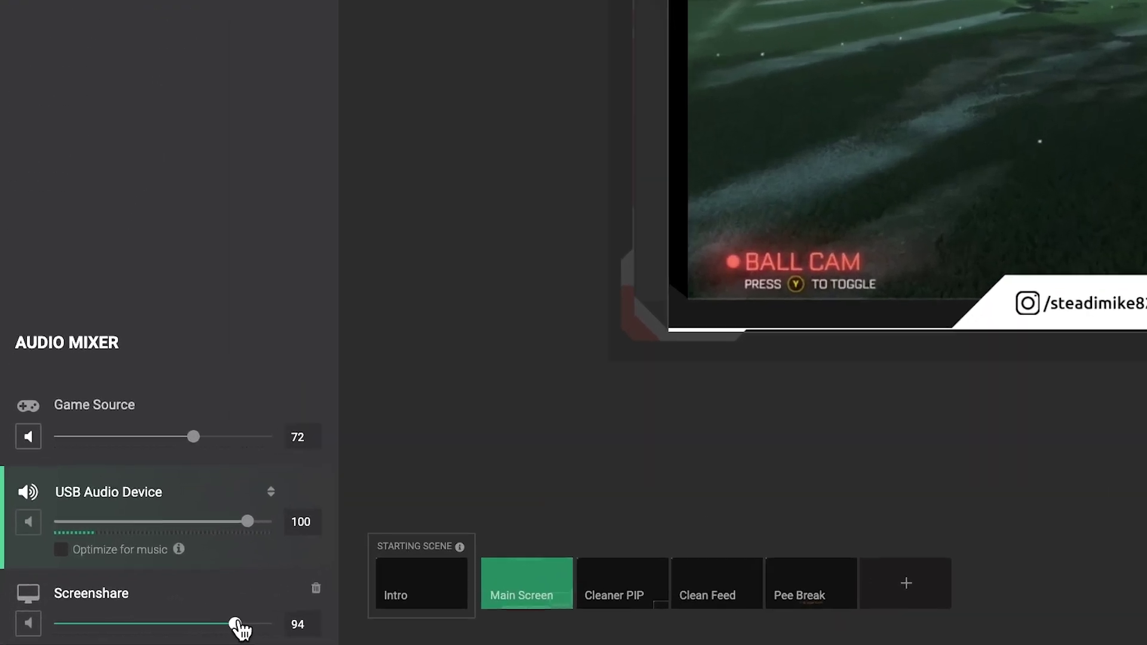
- Raise Screenshare audio to about 107 and lower the USB Audio Device level
drag(155, 634, 158, 634)
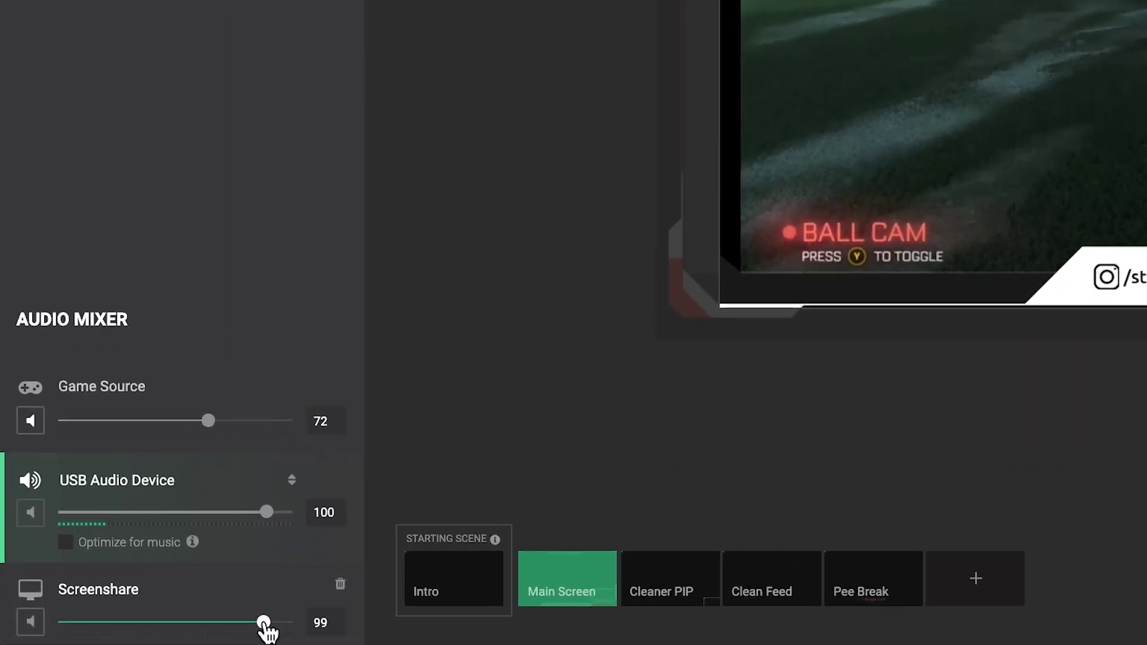
drag(250, 624, 265, 623)
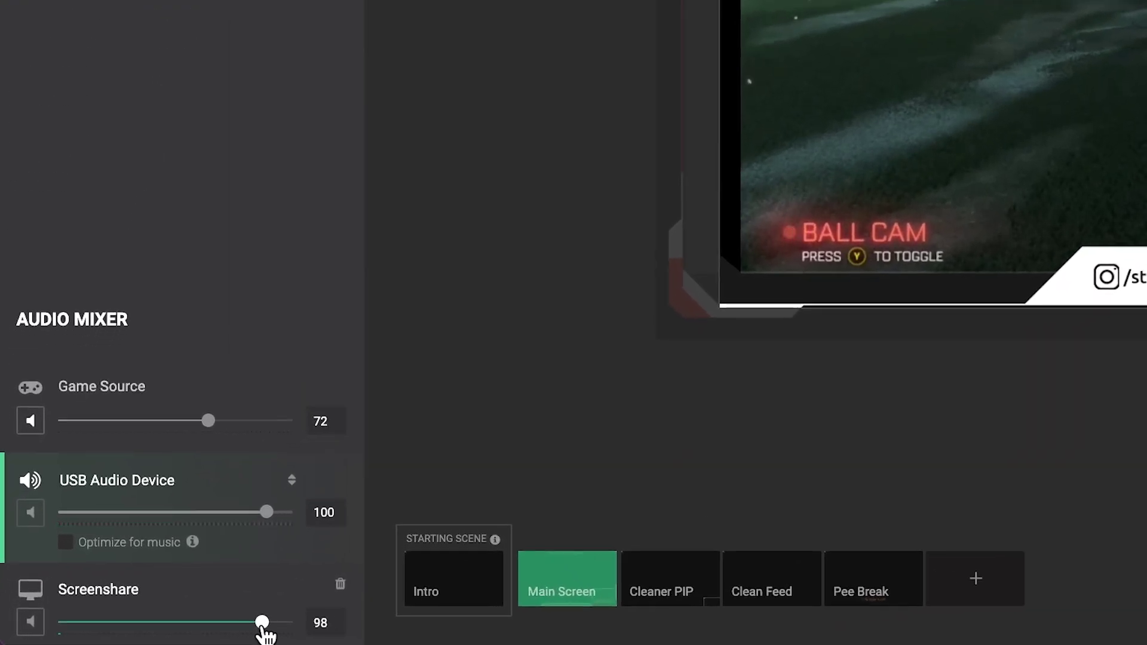
mouse_move(266, 513)
mouse_down()
mouse_move(237, 513)
mouse_move(249, 513)
mouse_up()
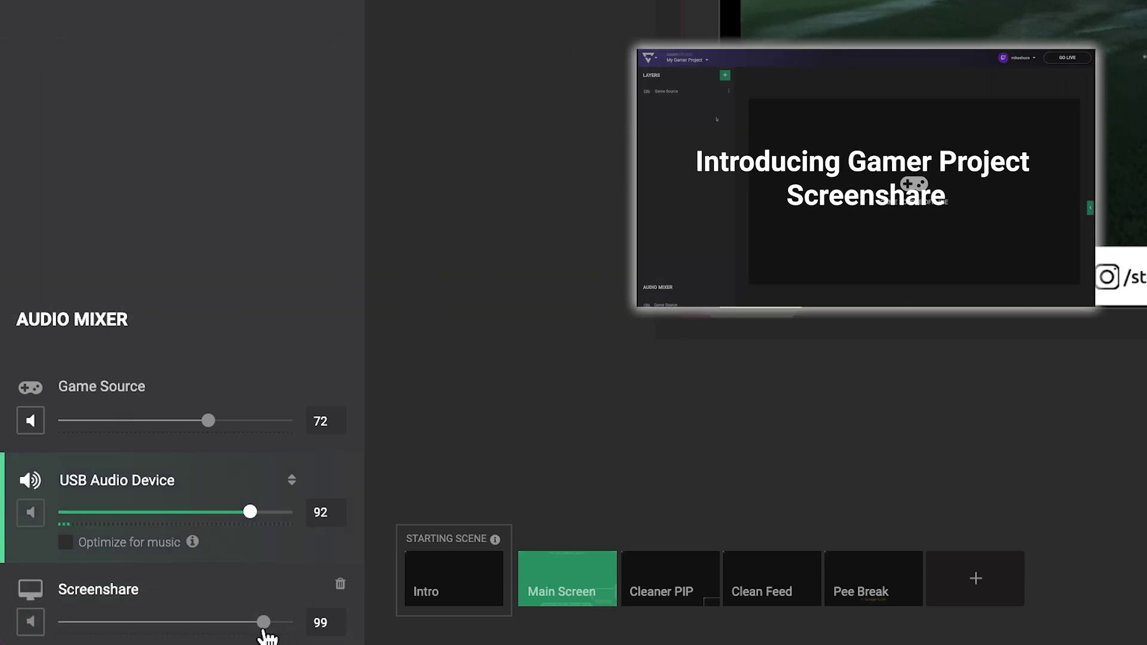
mouse_move(264, 623)
mouse_down()
mouse_move(275, 623)
mouse_move(267, 627)
mouse_up()
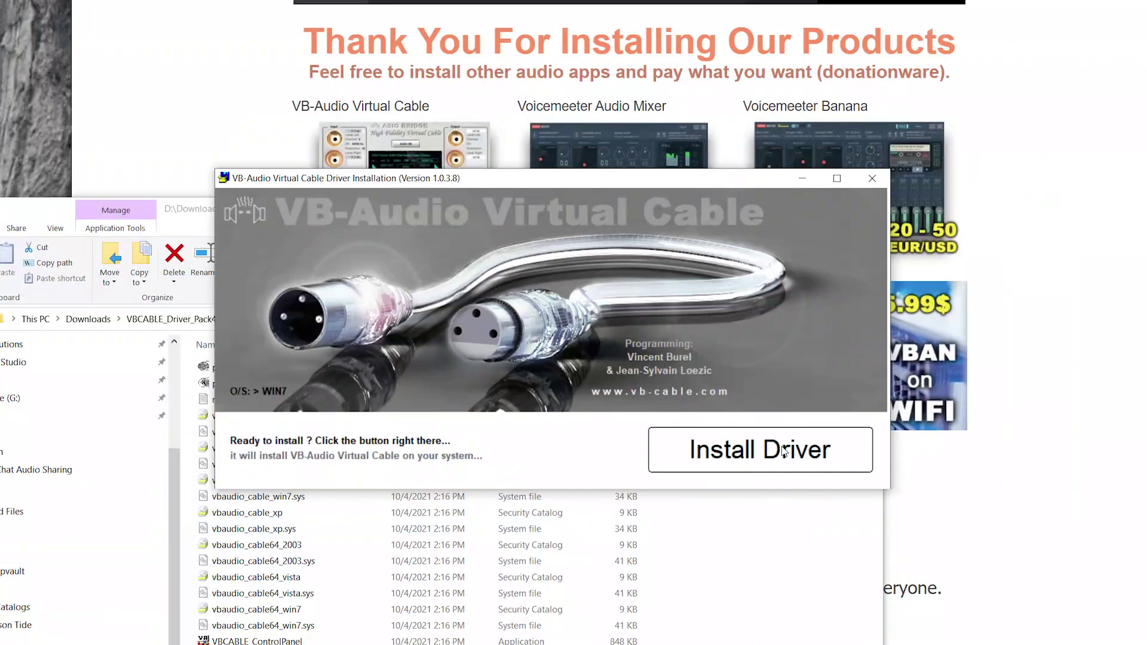
- Install the VB-Audio Virtual Cable driver and set Discord's Output Device to CABLE Input
click(784, 452)
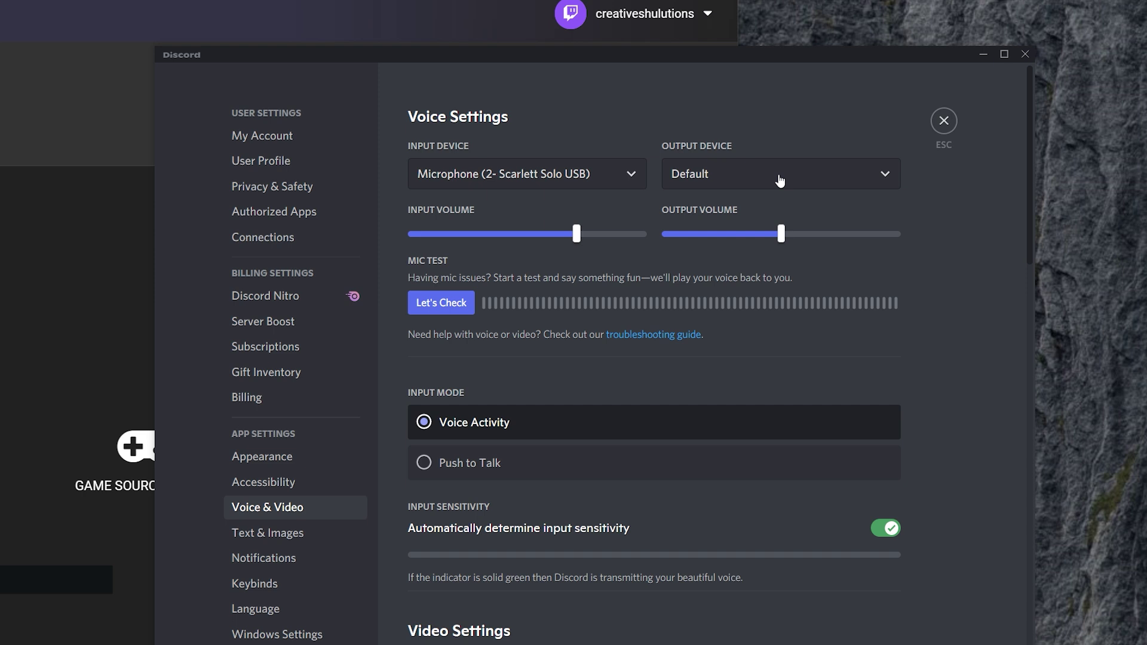
click(780, 182)
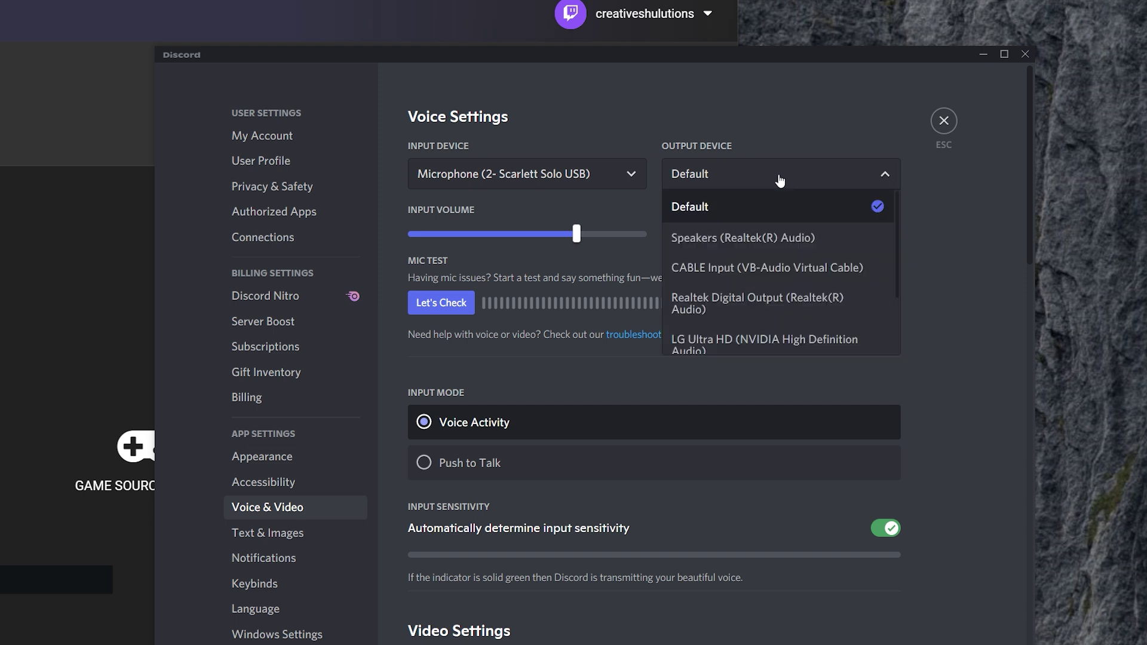
click(848, 271)
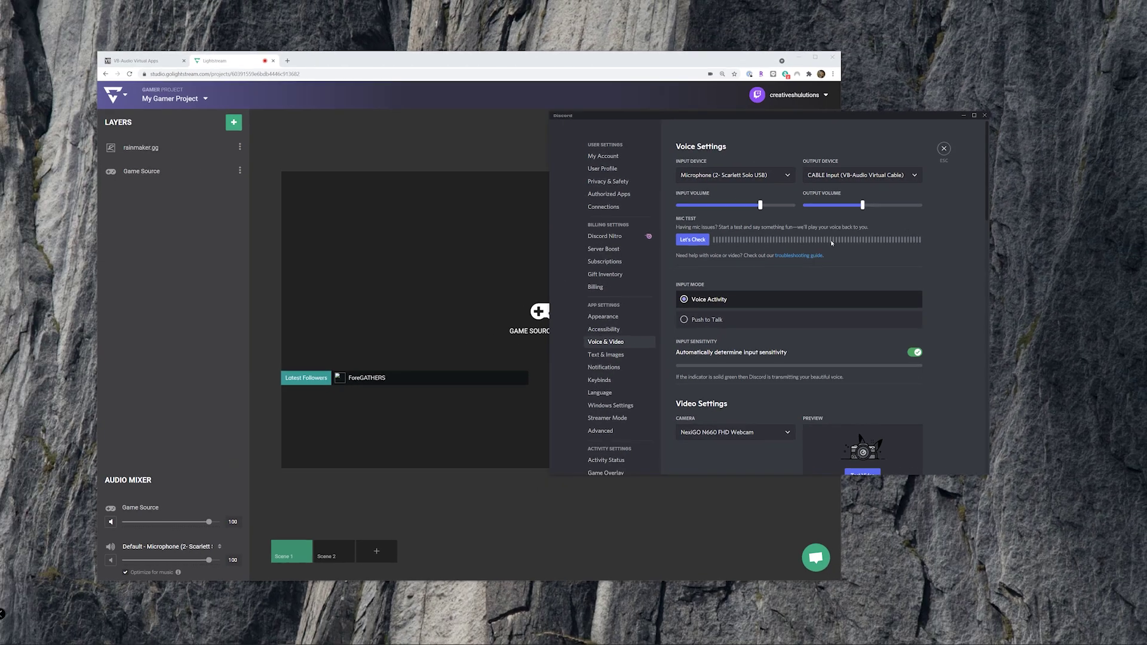
- Set the mixer's microphone source to CABLE Output (VB-Audio Virtual Cable)
click(169, 423)
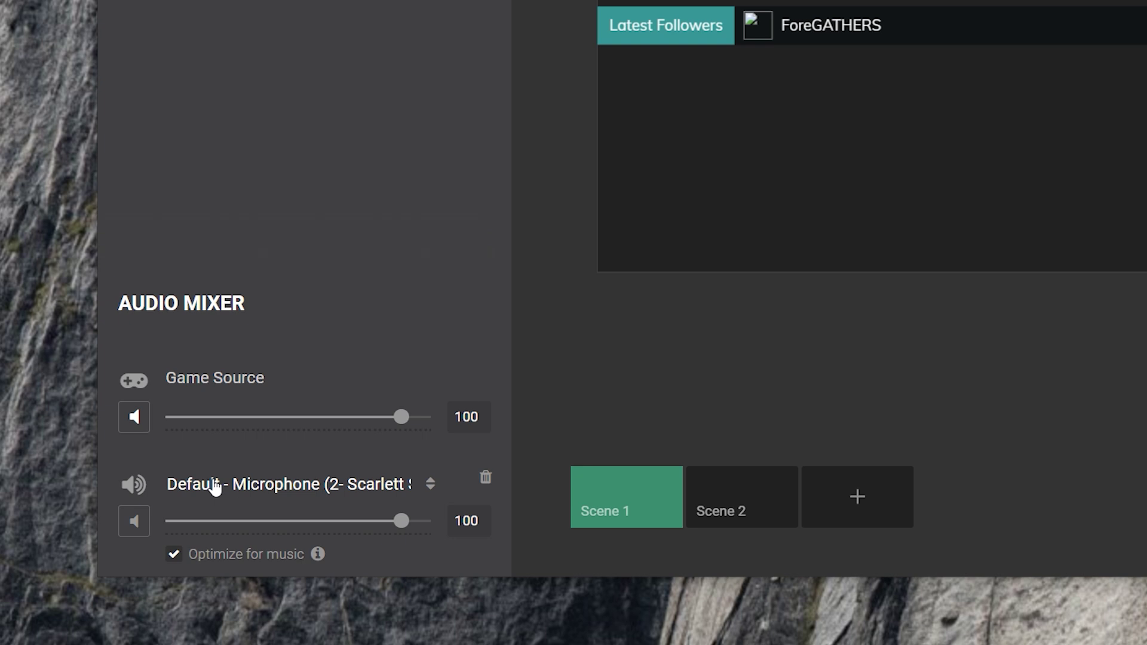
click(141, 547)
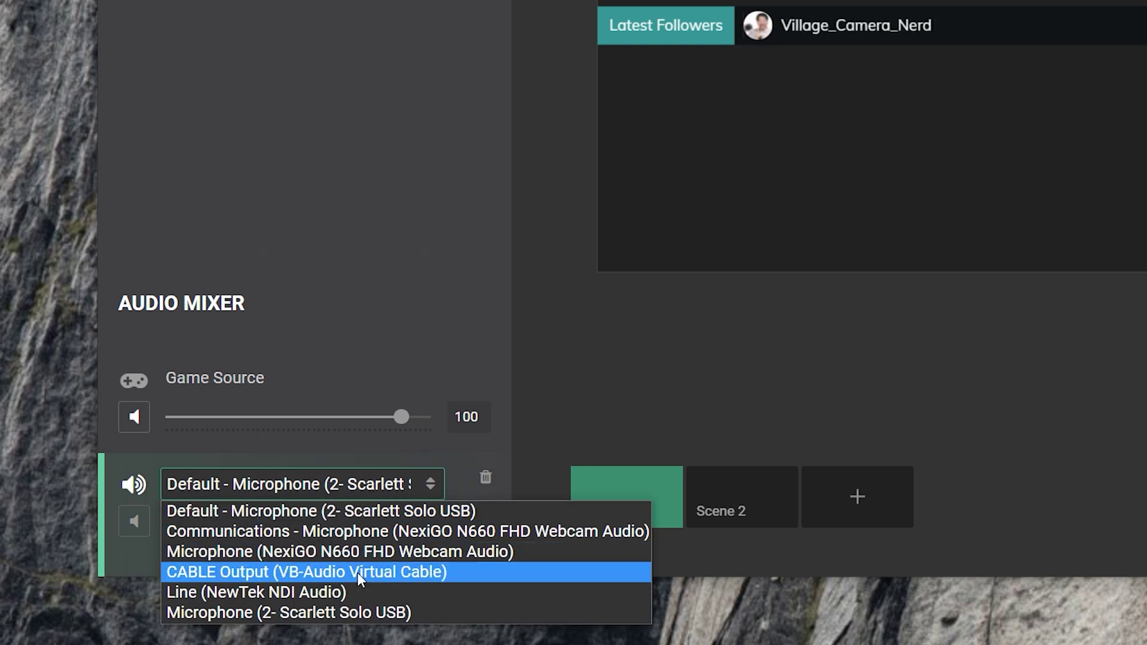
click(390, 574)
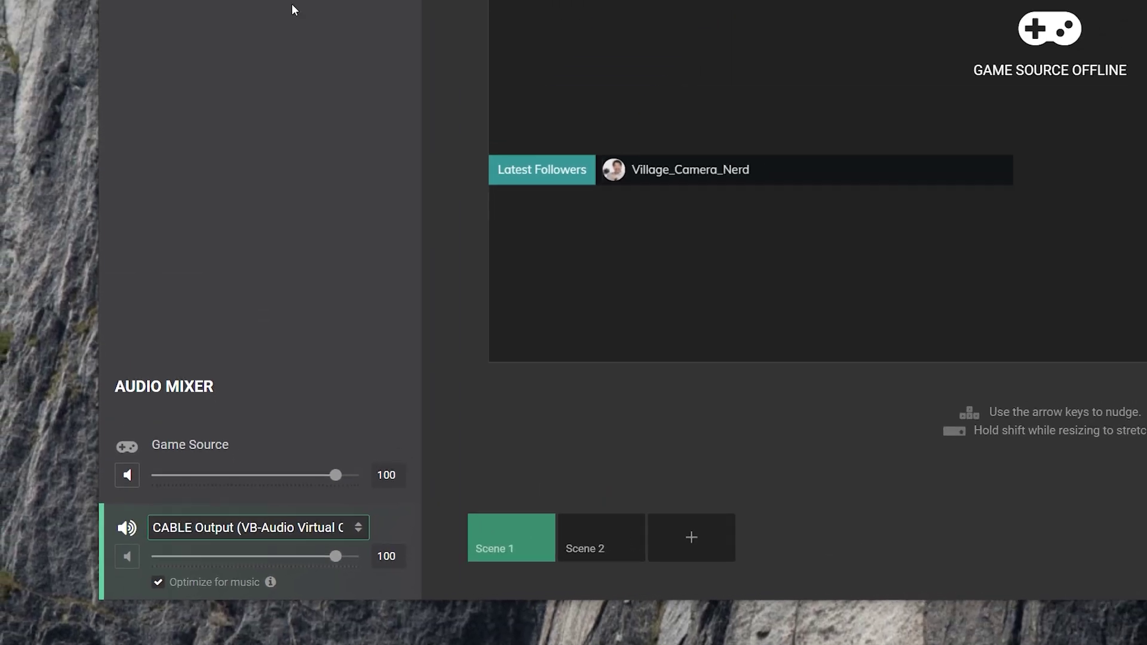